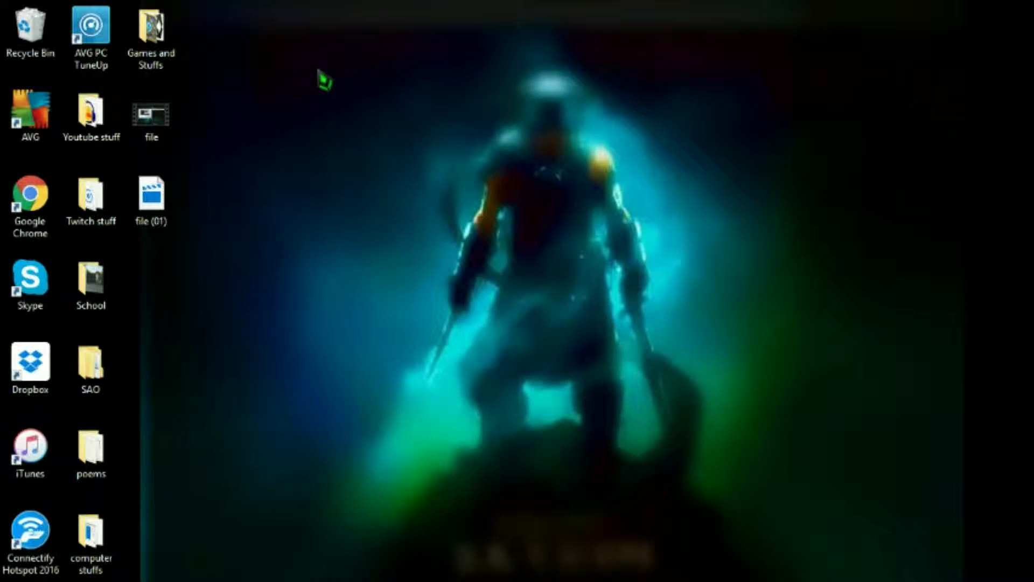
- Search Google for 'connectify' and follow the Download sitelink under the connectify.me result
drag(318, 68, 469, 291)
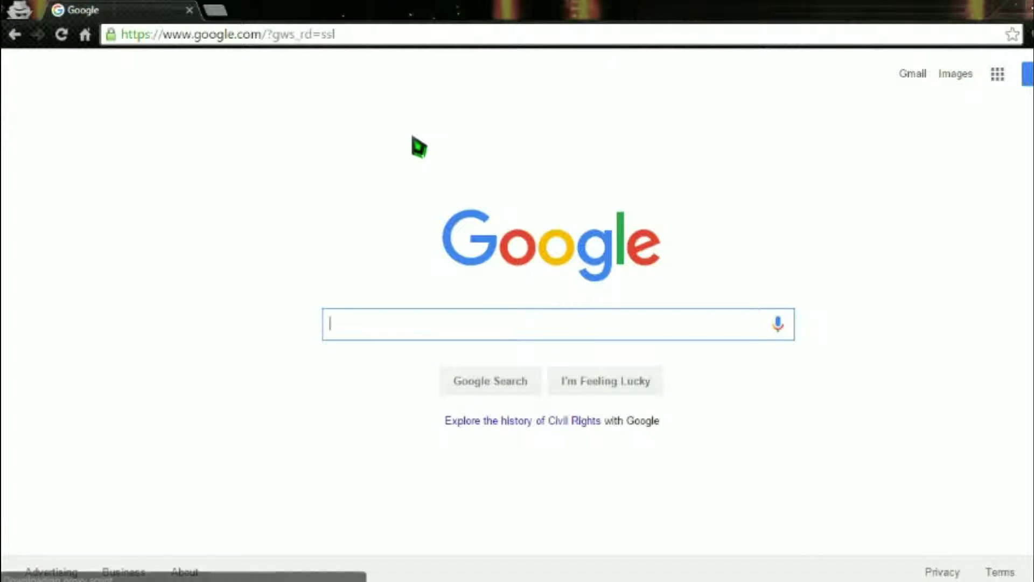
text(connec)
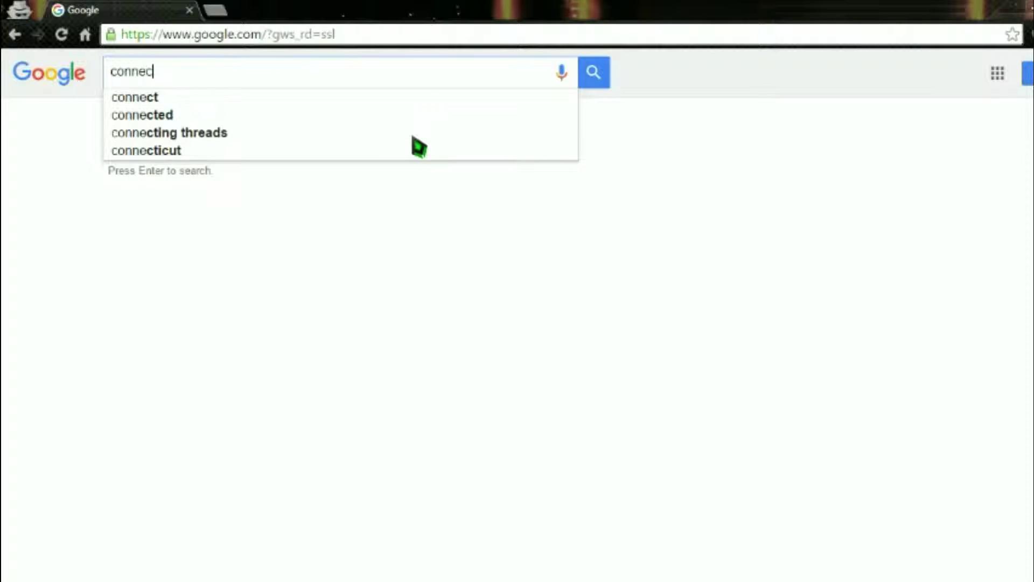
text(tify)
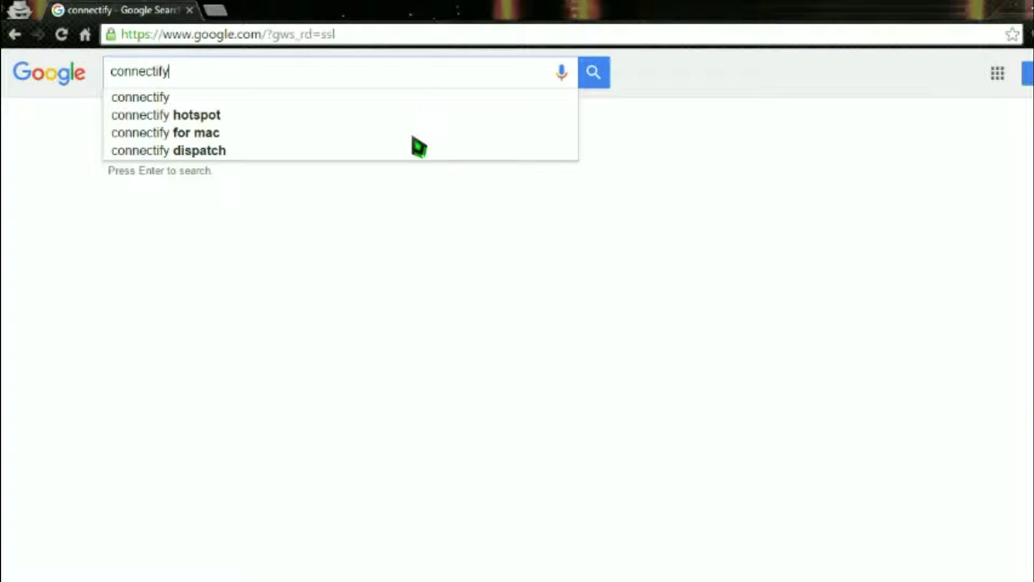
key(Return)
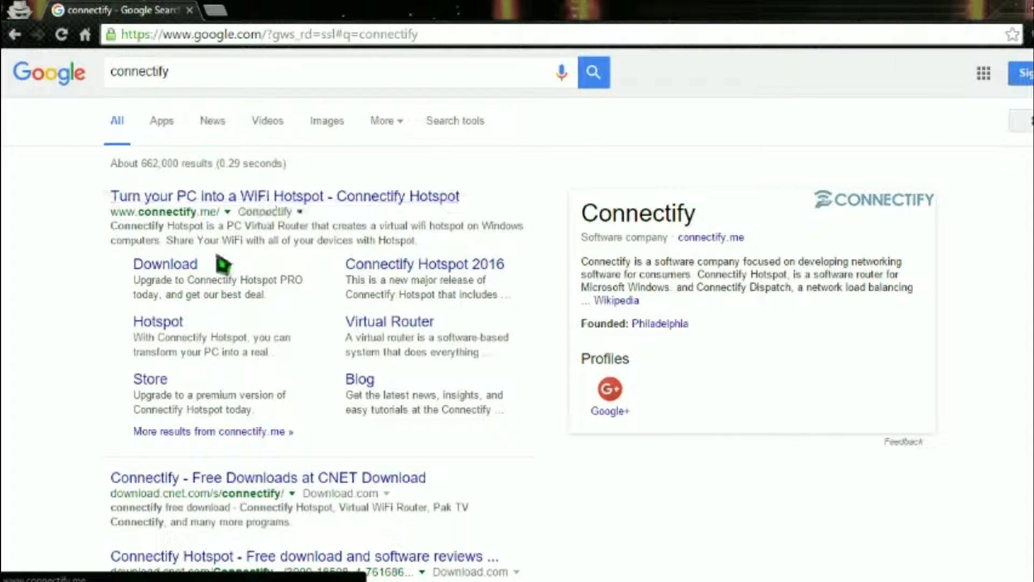
click(150, 272)
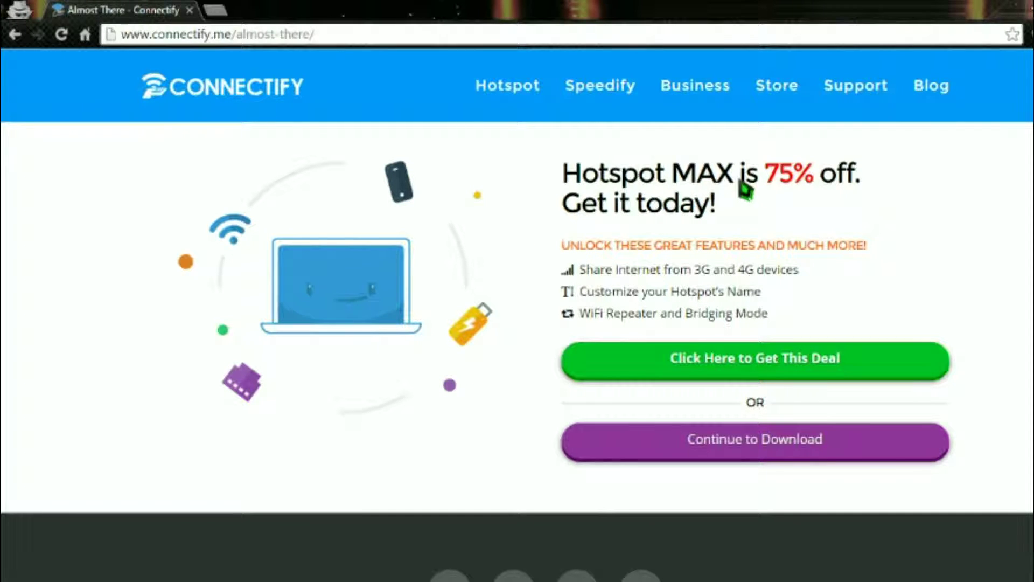
- Skip the Hotspot MAX offer with Continue to Download to start the installer download
click(718, 454)
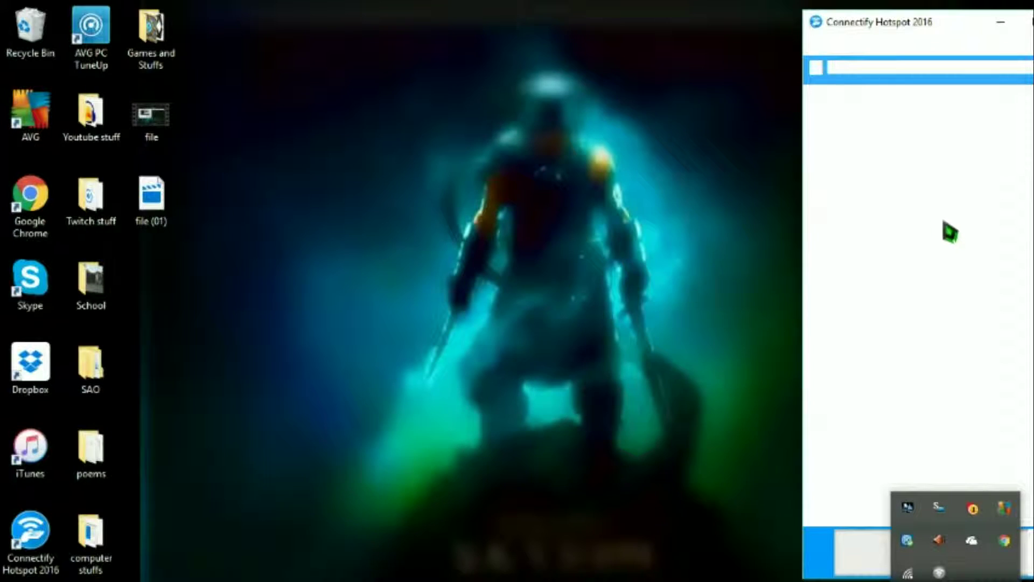
click(882, 269)
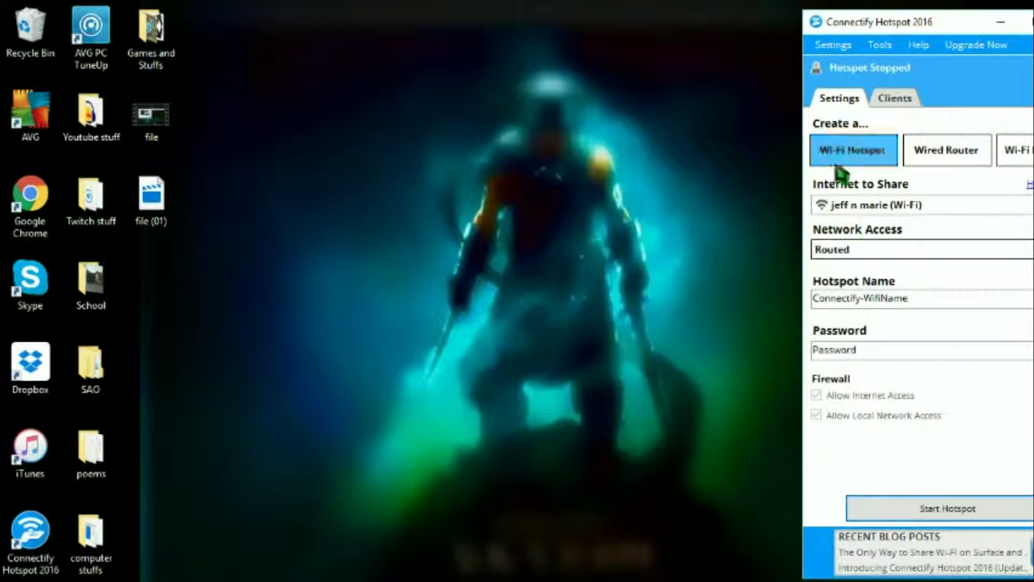
click(906, 212)
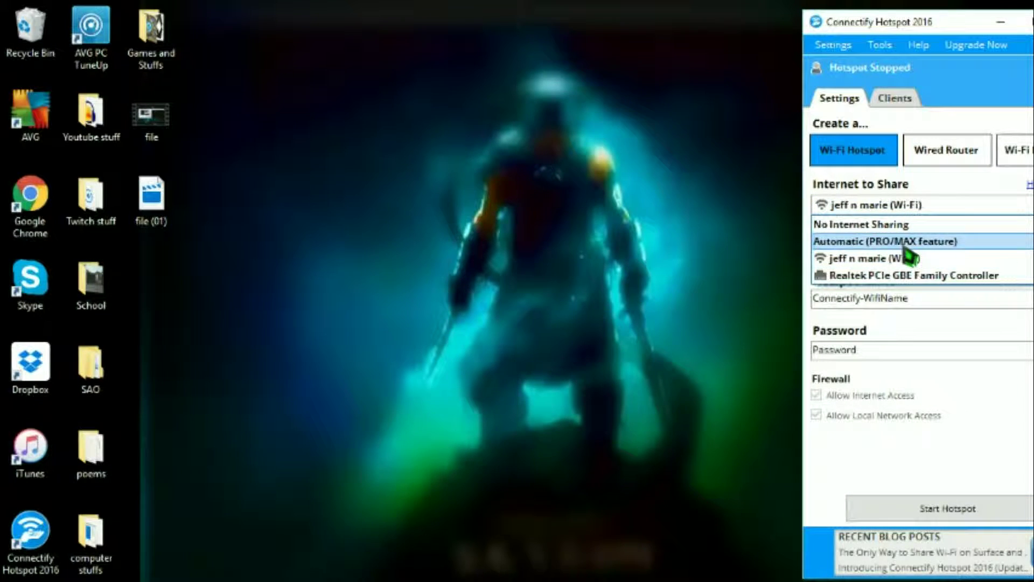
click(906, 225)
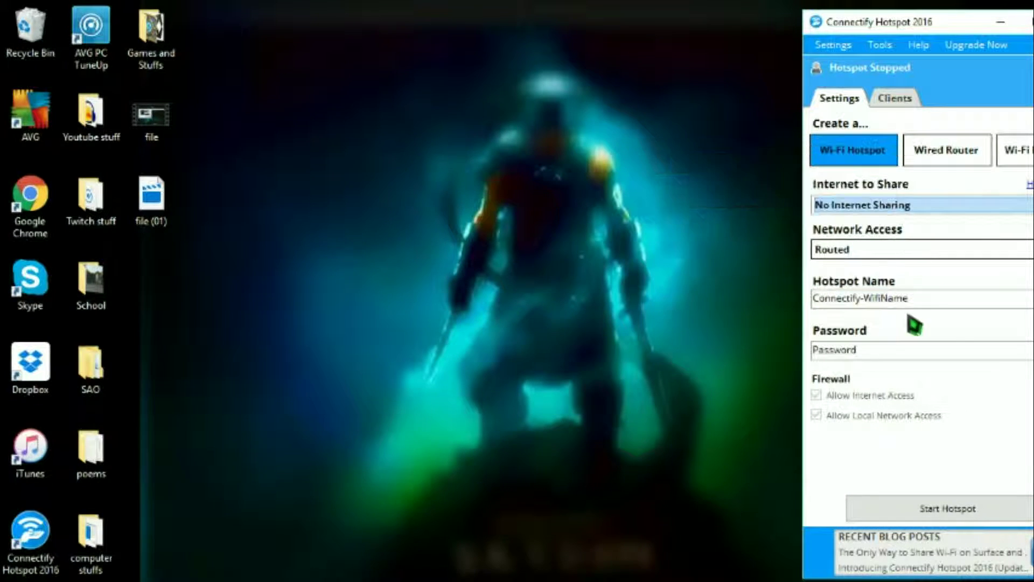
drag(909, 299, 863, 304)
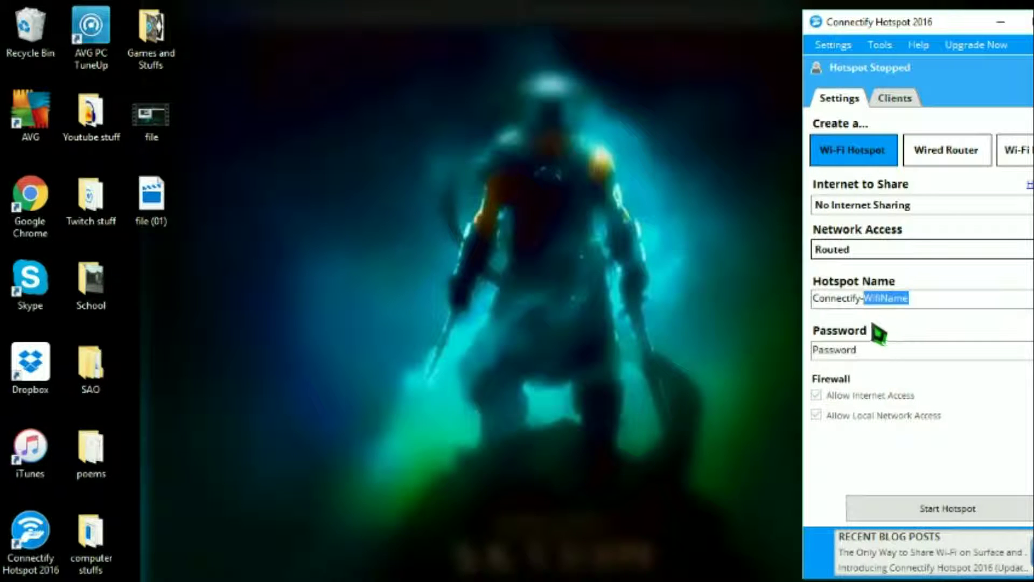
click(963, 301)
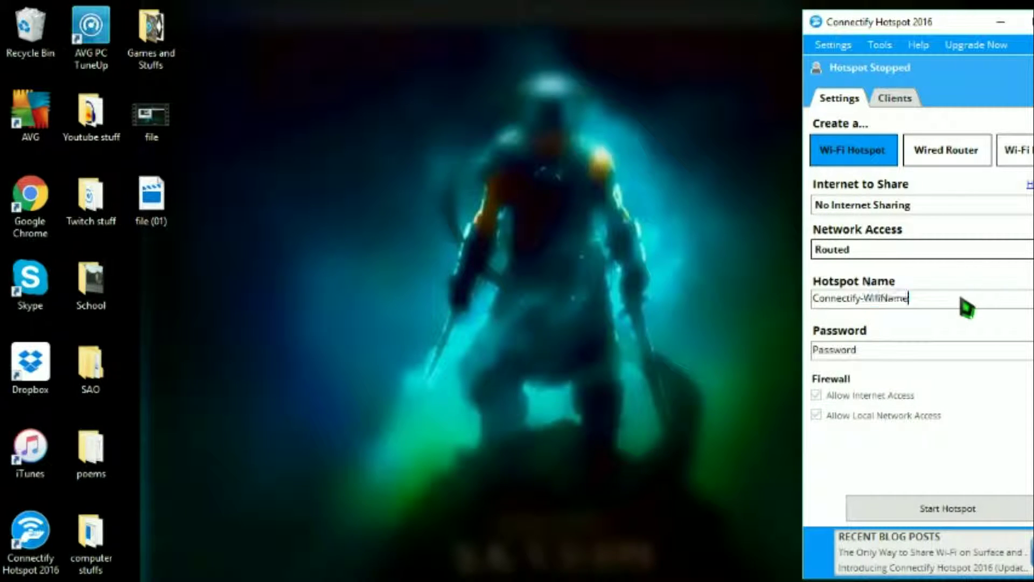
double_click(936, 350)
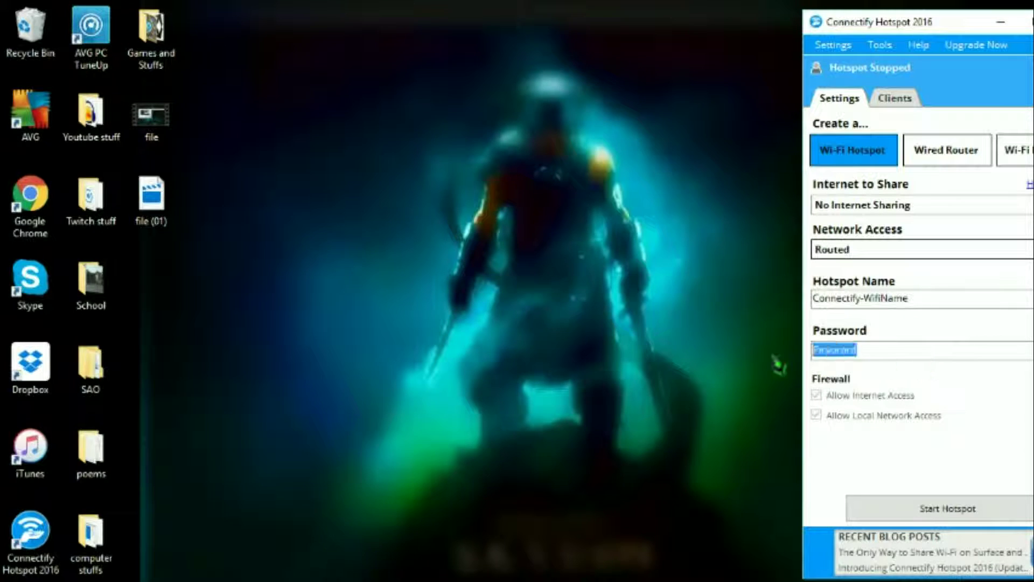
click(1007, 354)
double_click(830, 355)
click(869, 354)
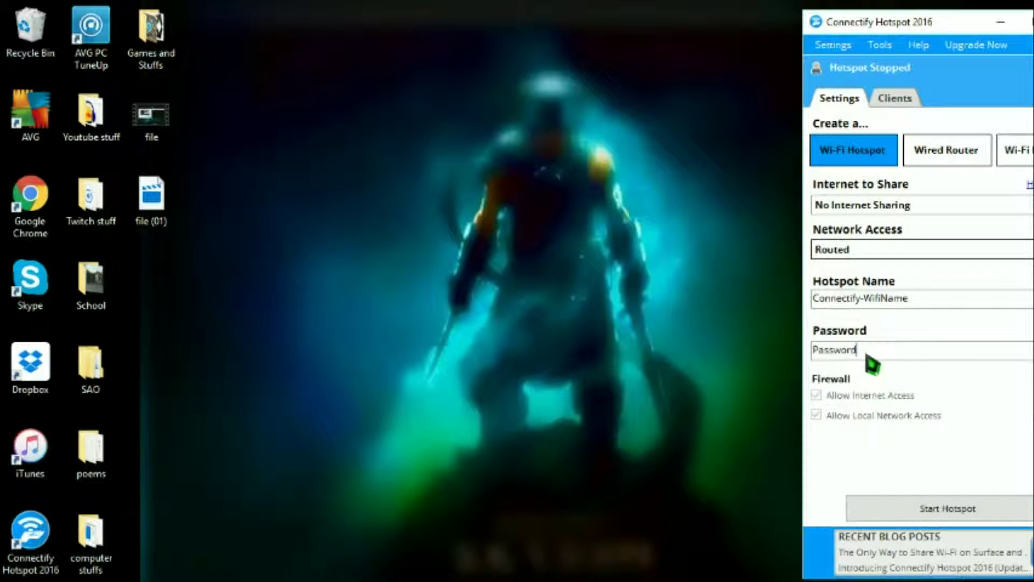
double_click(867, 354)
click(925, 355)
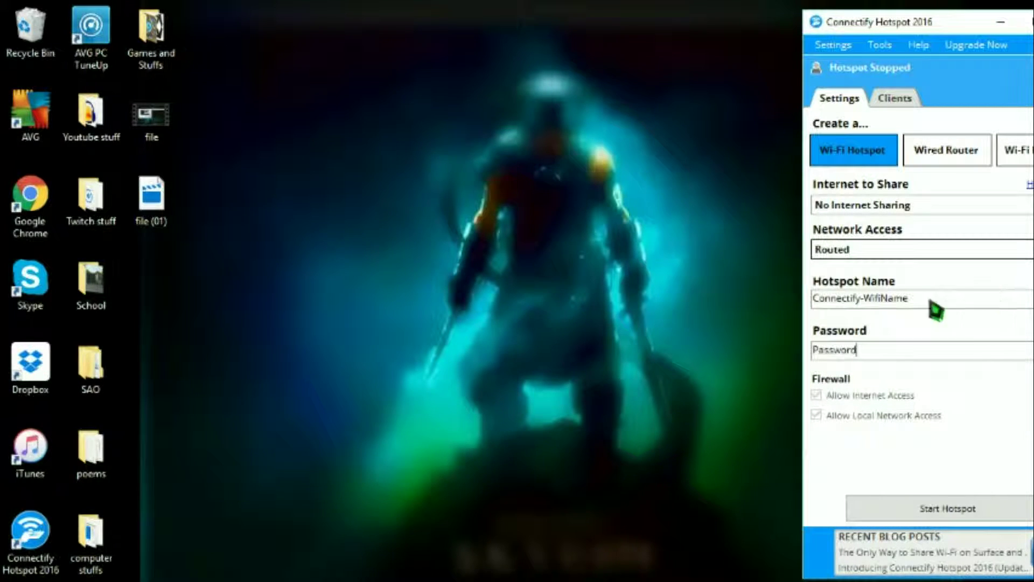
click(1008, 310)
drag(1009, 310, 856, 315)
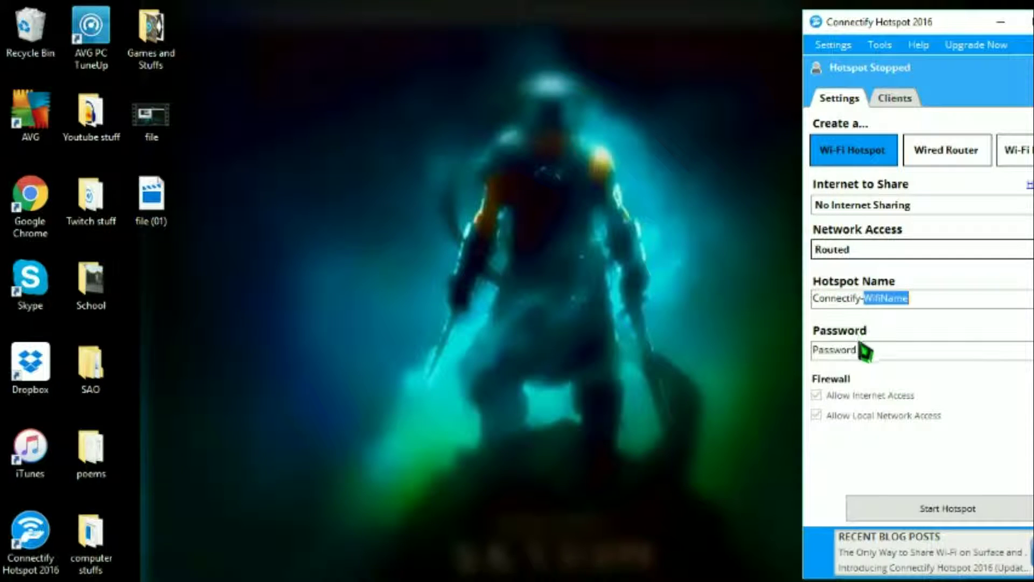
click(869, 356)
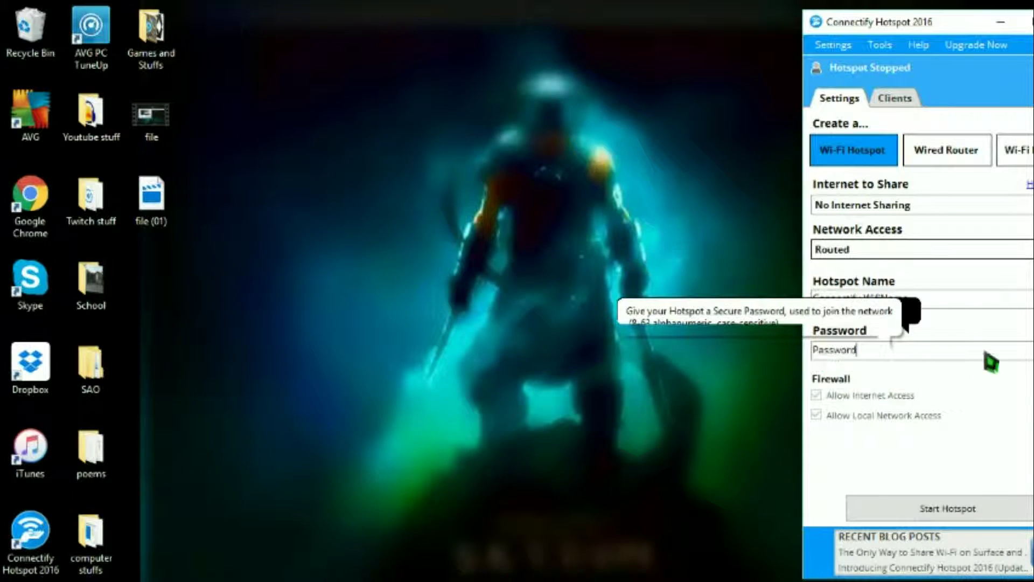
drag(858, 350, 835, 351)
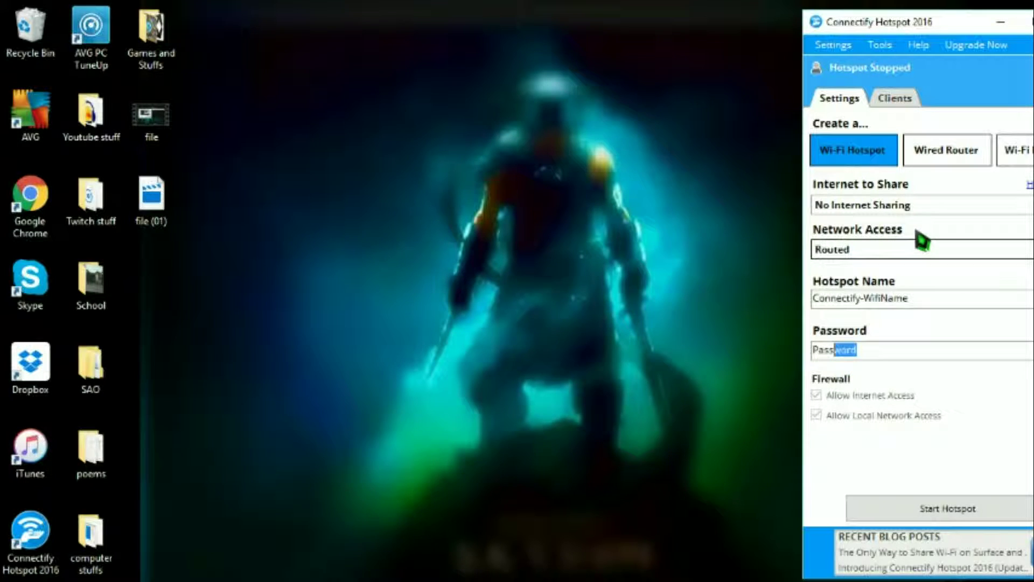
click(922, 207)
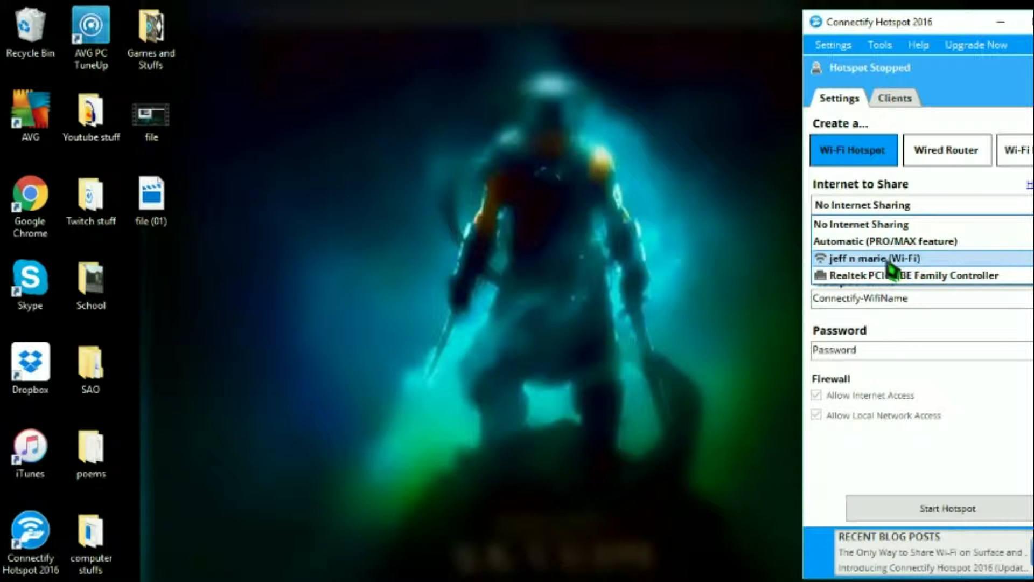
- Choose the home Wi-Fi adapter as the Internet to Share connection
click(935, 264)
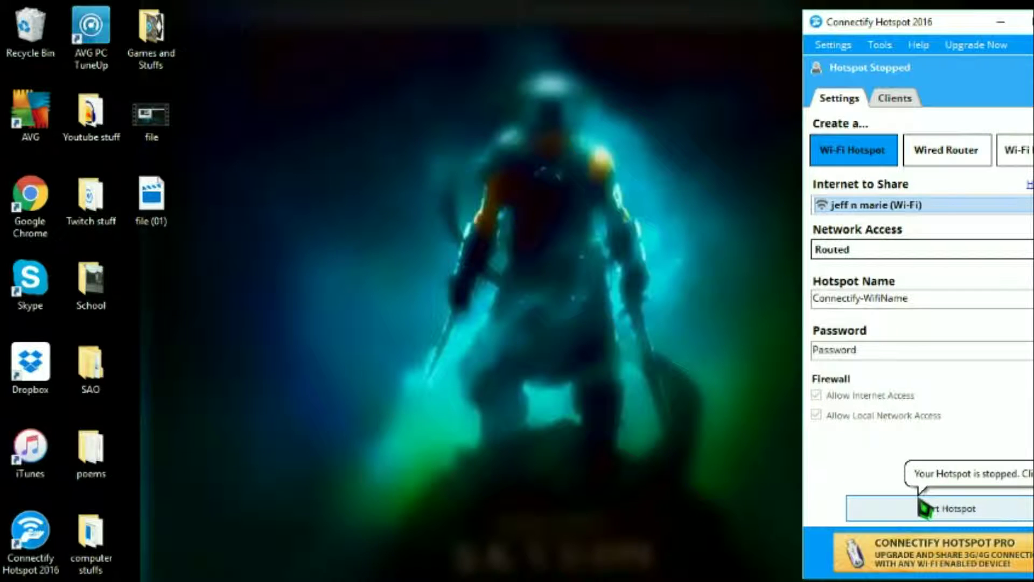
- Start the Connectify-WifiName hotspot and maximize its window once it is sharing Wi-Fi
click(922, 506)
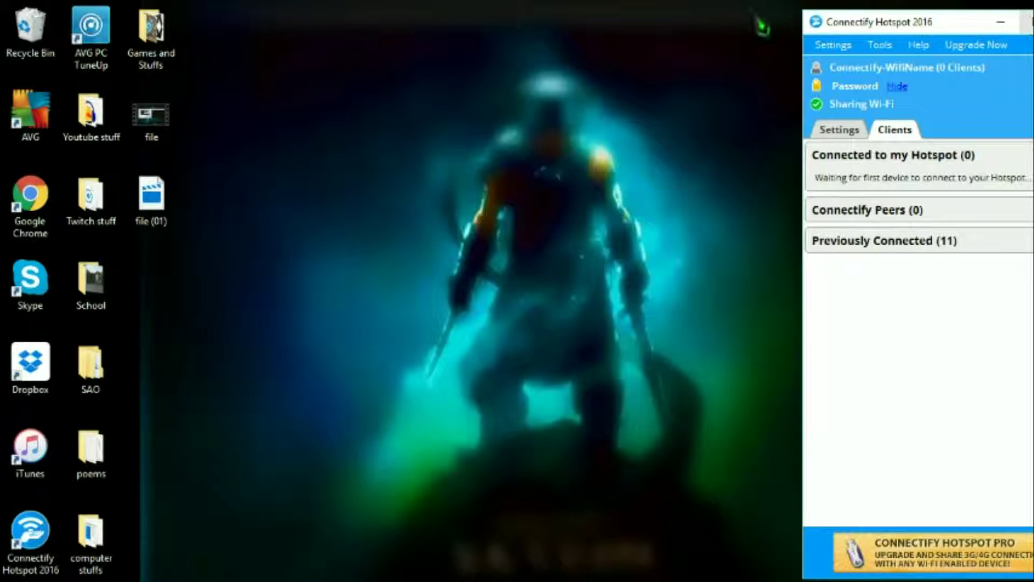
double_click(922, 25)
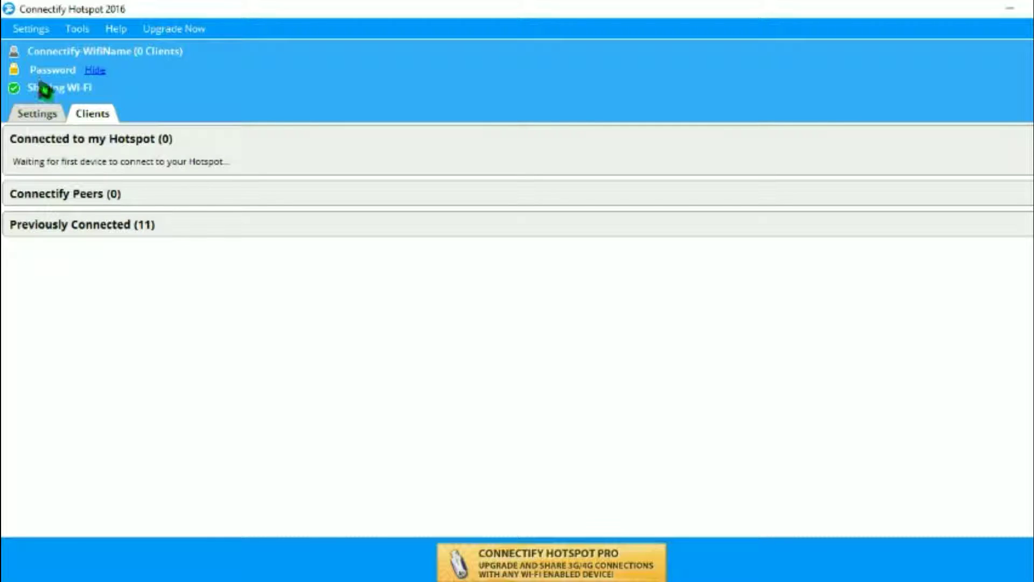
- Hide the hotspot password, then show it again
click(96, 72)
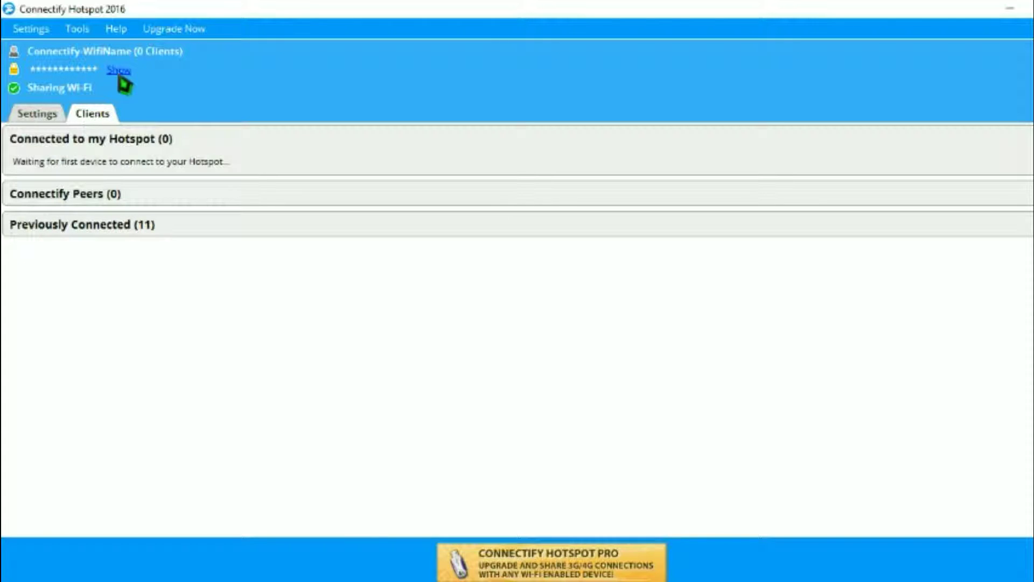
click(98, 72)
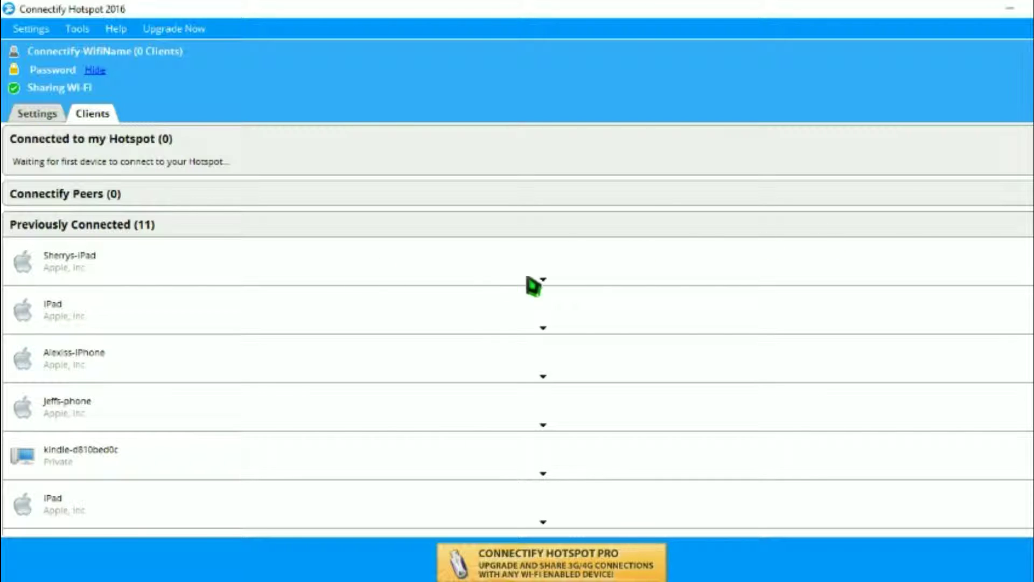
- Expand a previously connected iPad's details, then return to the hotspot clients list
click(542, 331)
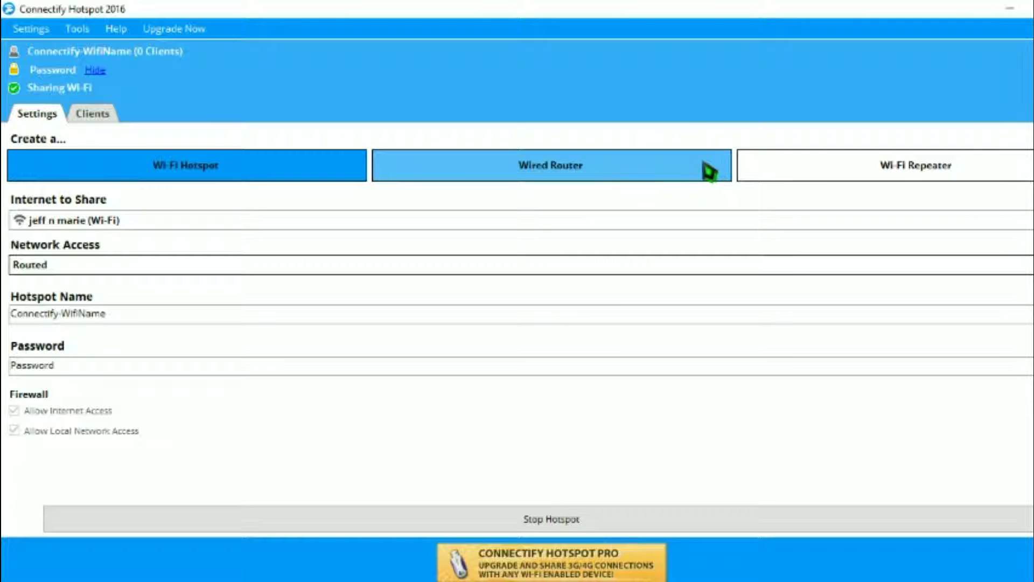
click(82, 117)
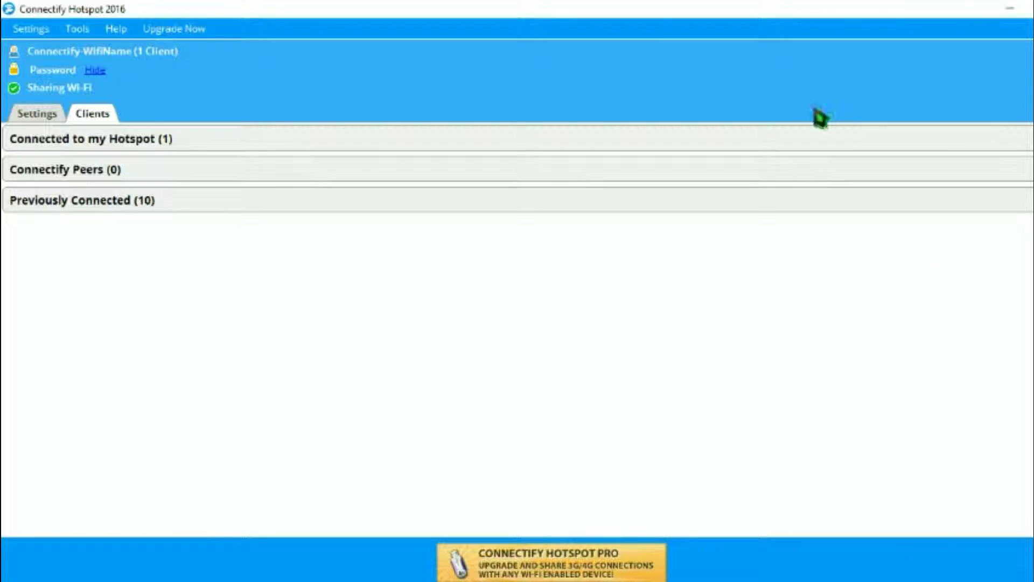
- Minimize the Connectify Hotspot window to reveal the desktop
click(1009, 8)
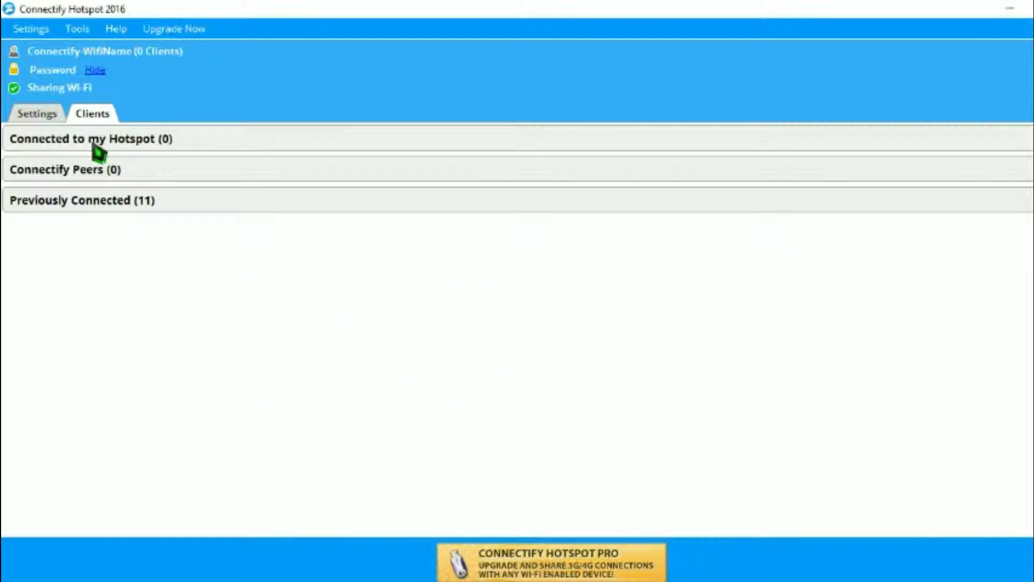
- Stop the hotspot from the Settings tab and dismiss the Upgrade to Hotspot MAX offer
click(43, 122)
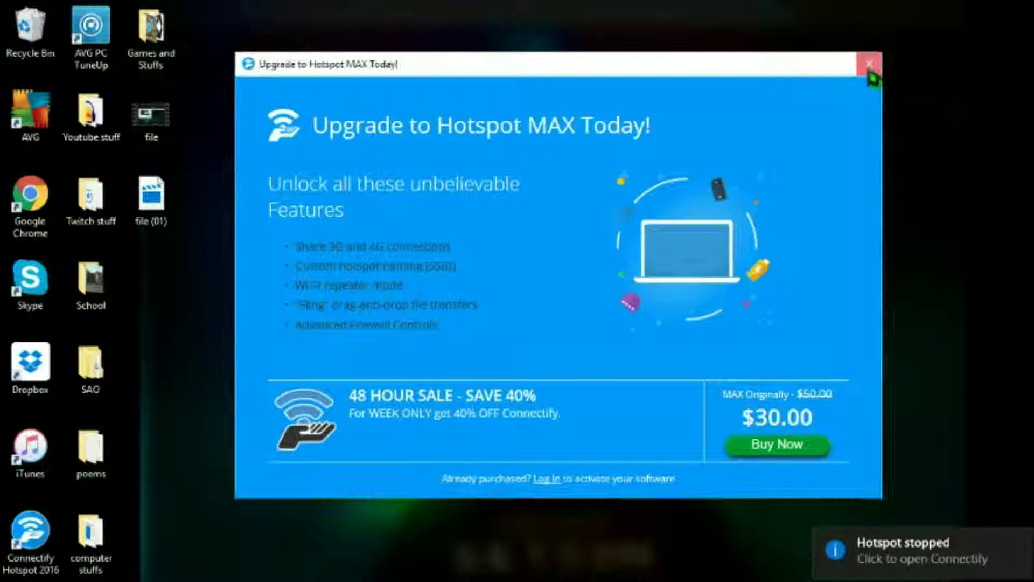
click(868, 66)
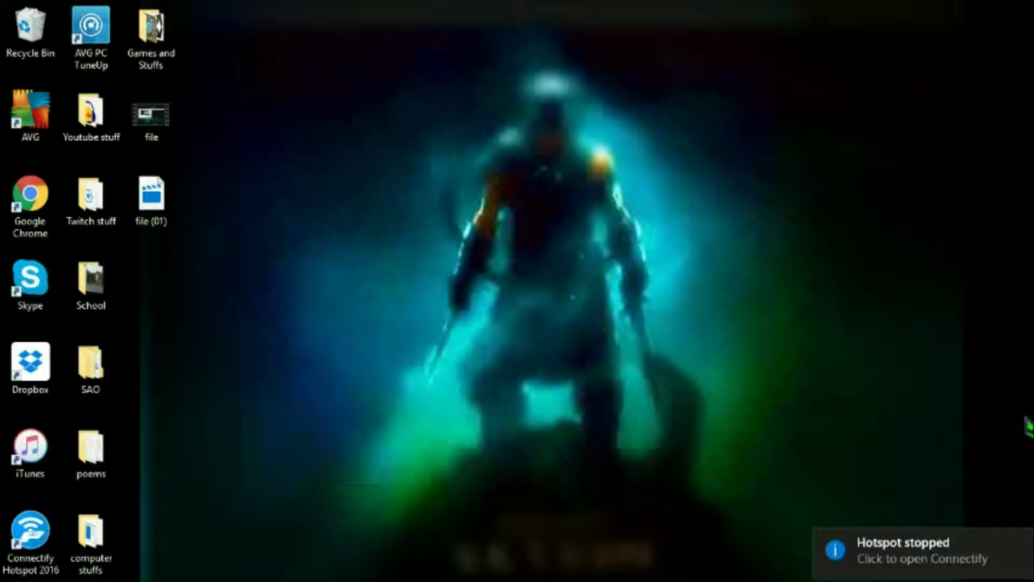